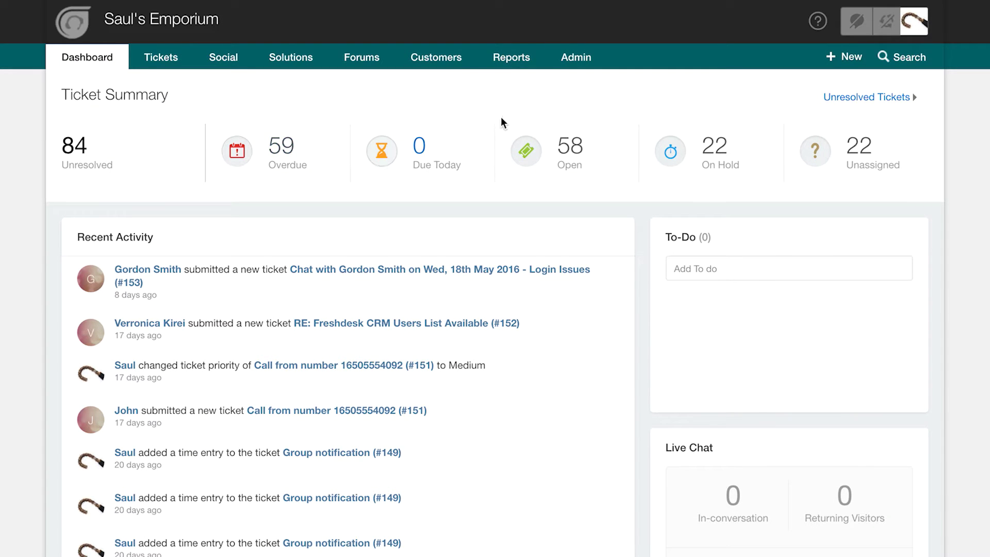
# Go to Admin and open the Twitter setup under Support Channels
pyautogui.click(571, 64)
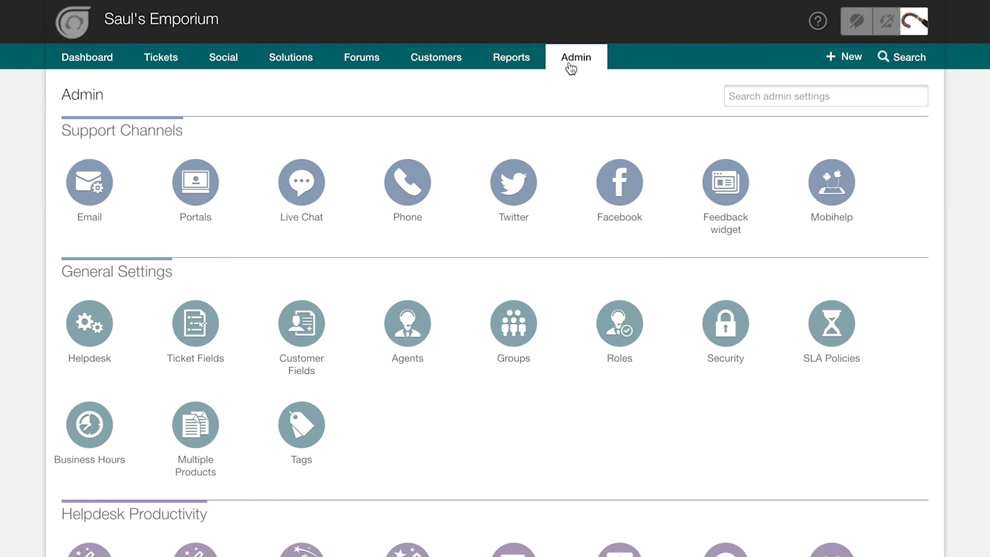
pyautogui.click(516, 180)
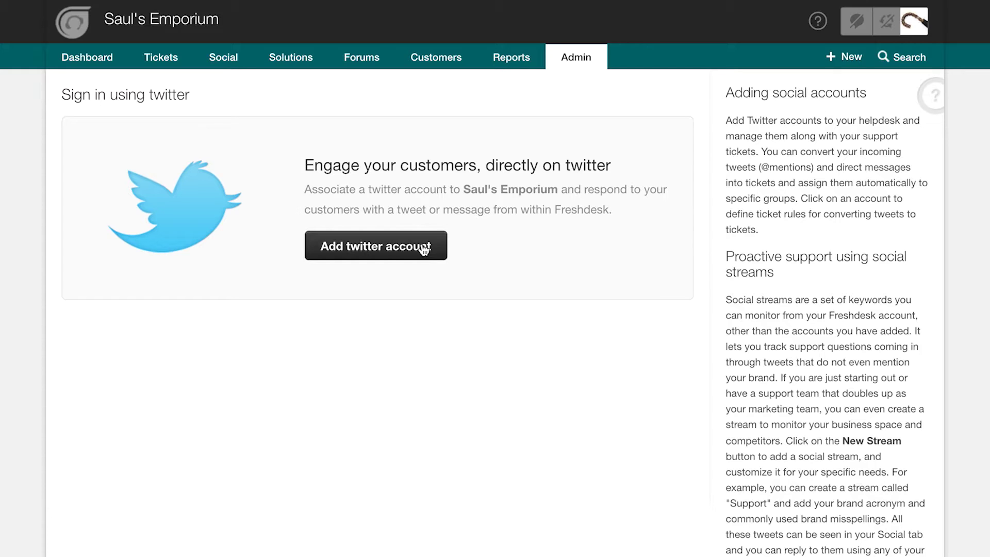
# Add a Twitter account by signing in with the store's username and password and authorizing Freshdesk
pyautogui.click(424, 250)
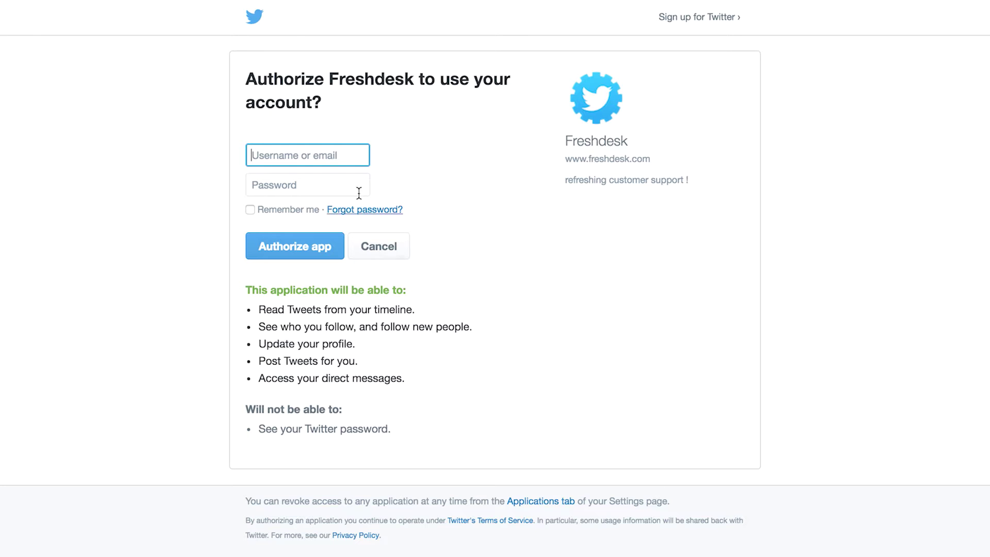
pyautogui.write('as')
pyautogui.click(326, 180)
pyautogui.click(314, 182)
pyautogui.write('••••••••••')
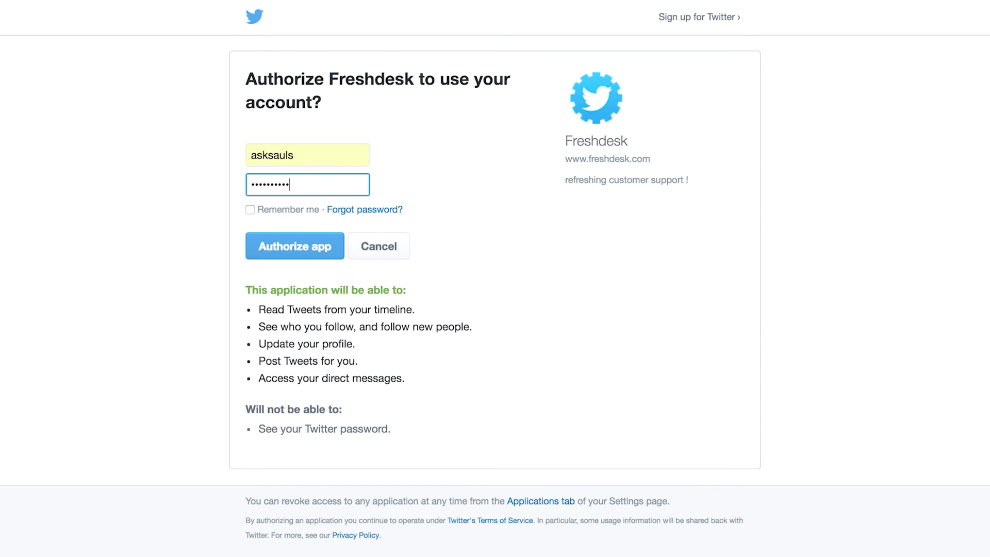
pyautogui.click(284, 248)
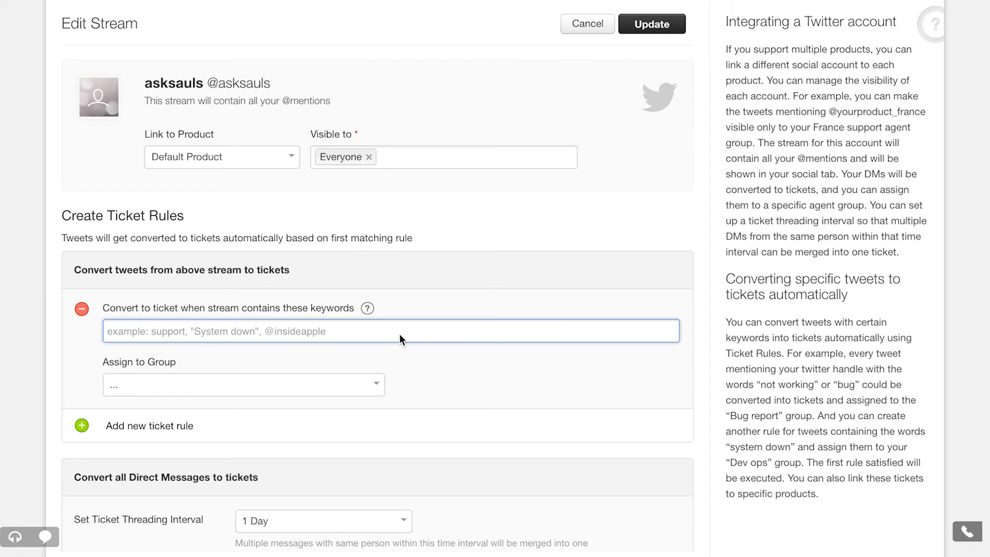
pyautogui.write('@asksauls')
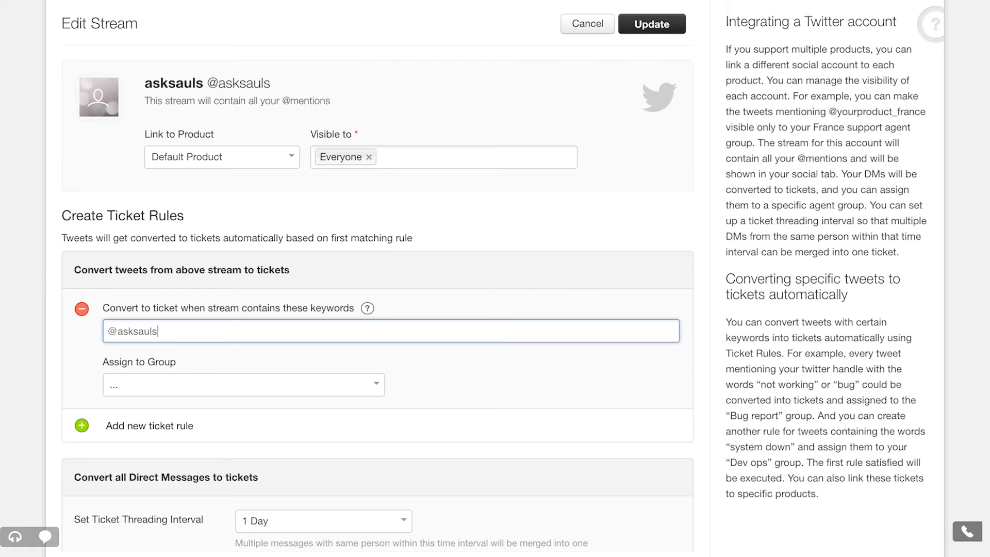
pyautogui.press('Return')
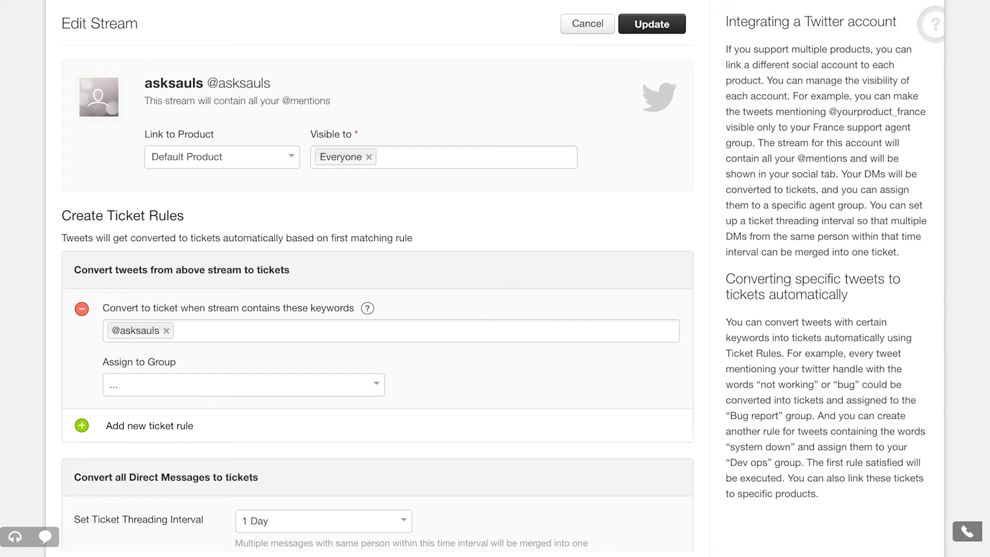
pyautogui.write('@saulsemporium')
pyautogui.press('Return')
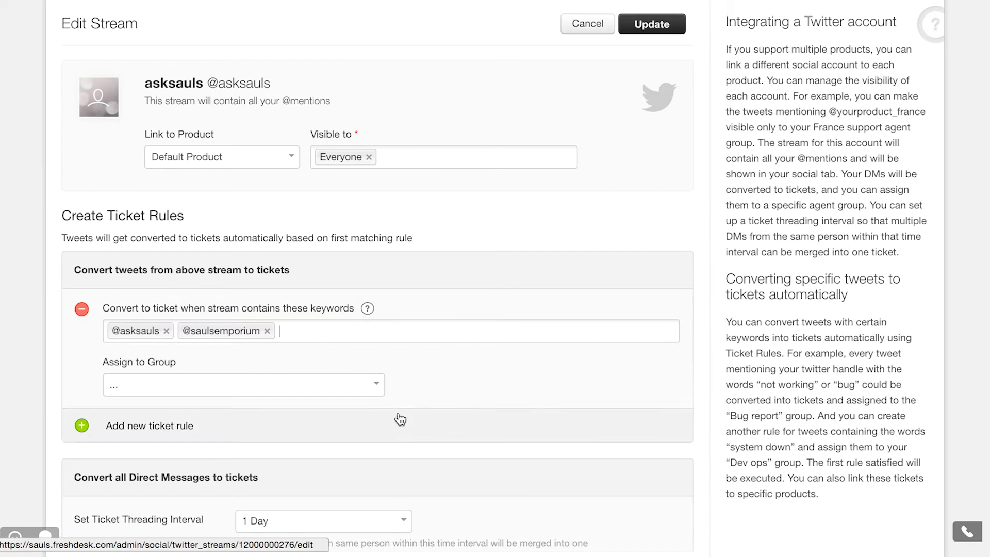
pyautogui.click(380, 396)
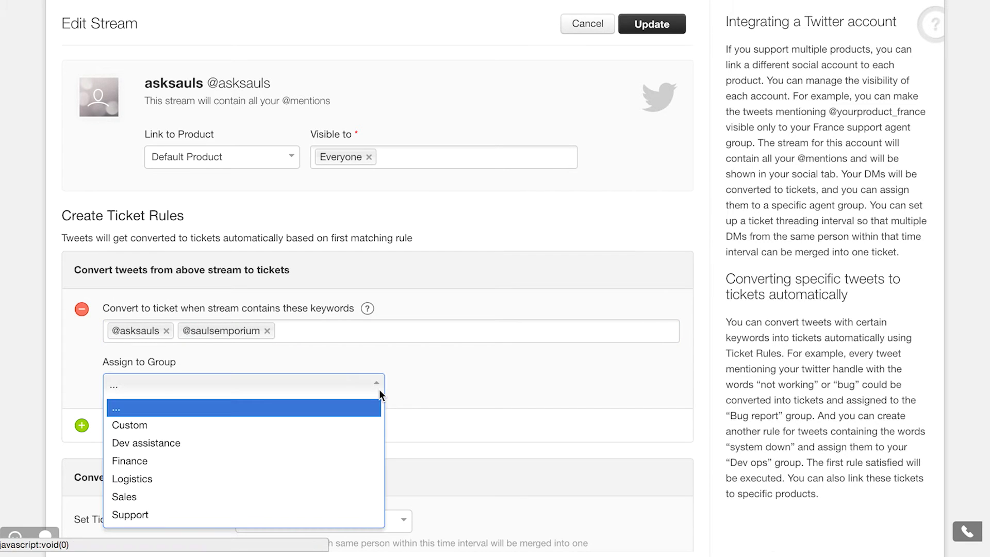
pyautogui.click(377, 515)
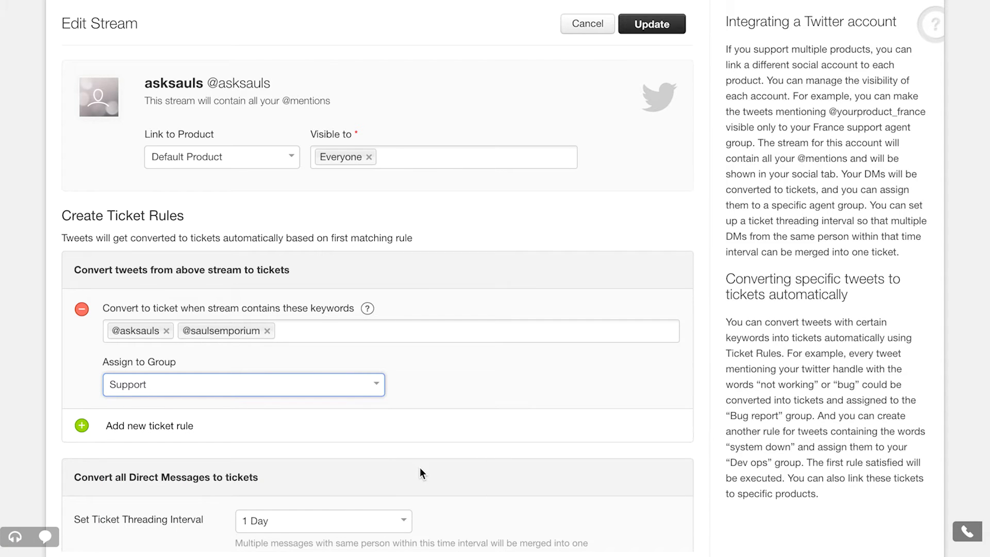
pyautogui.scroll(-3, 420, 467)
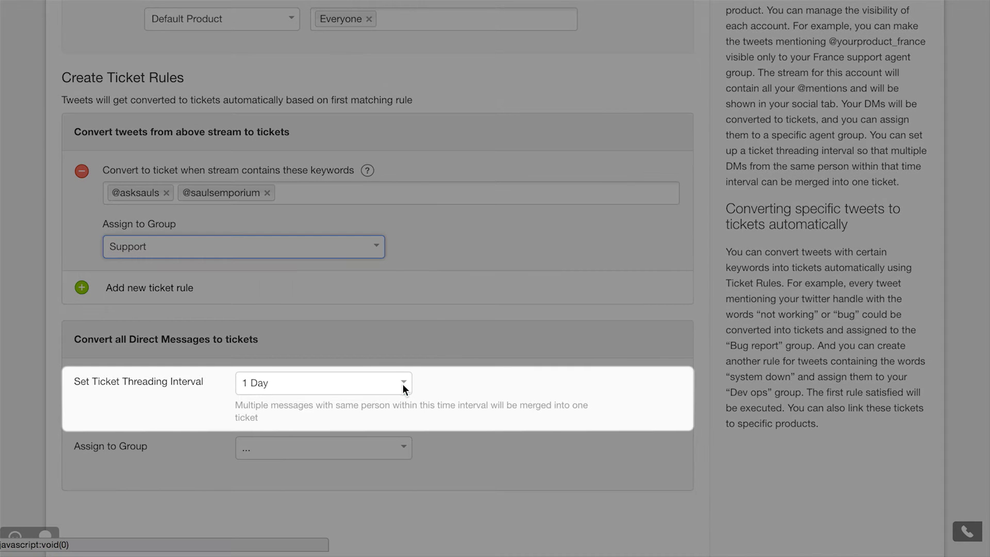
pyautogui.click(403, 383)
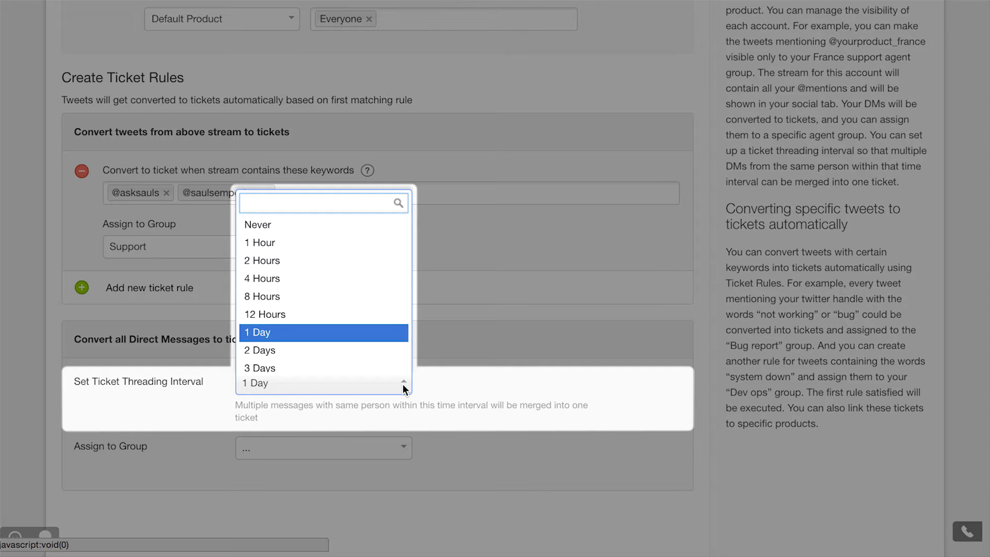
pyautogui.click(403, 385)
pyautogui.click(399, 453)
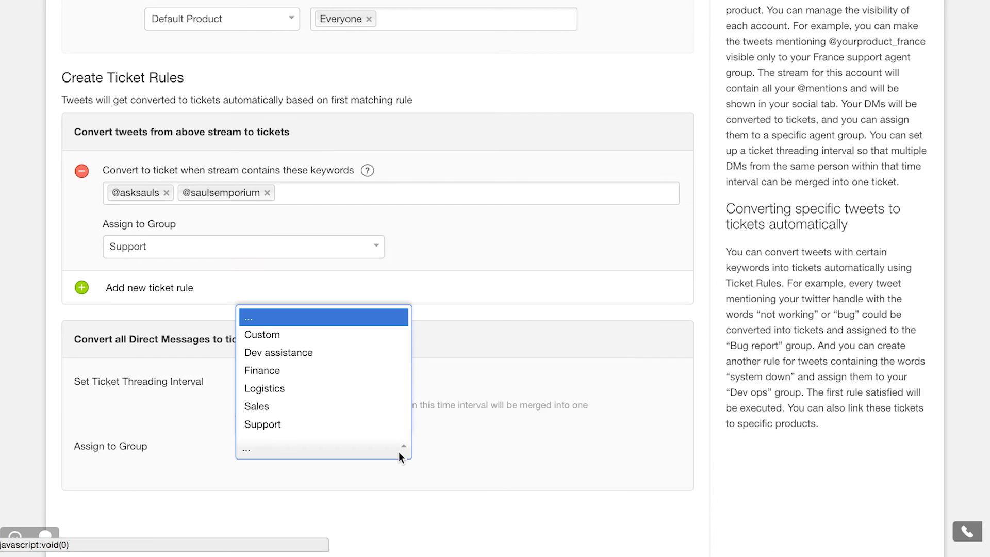
pyautogui.click(452, 473)
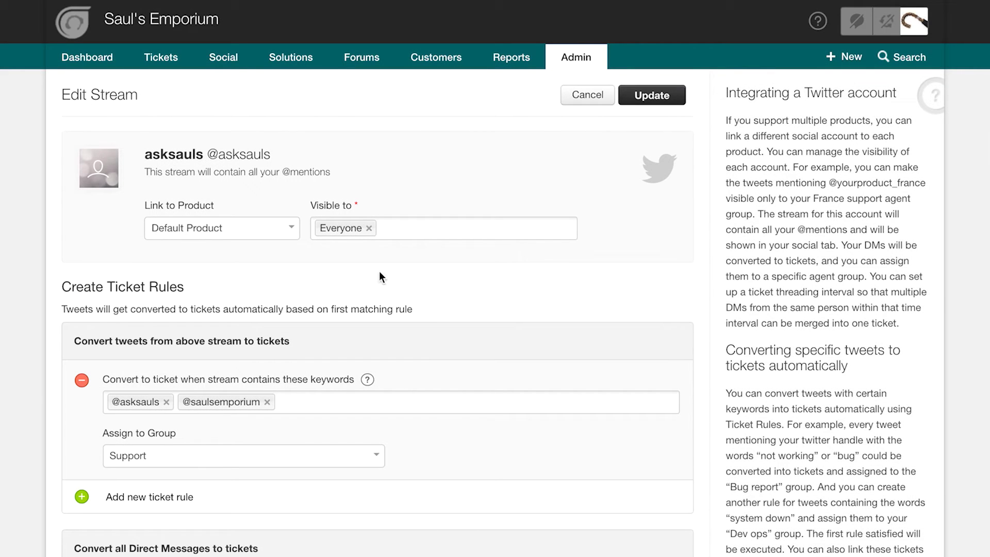
# Keep Default Product as the Twitter account's linked product
pyautogui.click(288, 227)
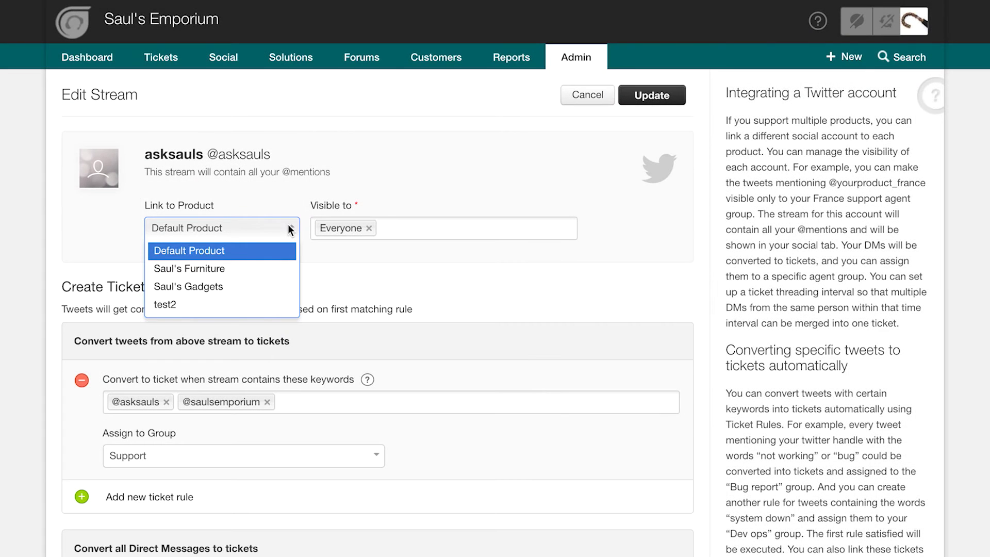
pyautogui.click(357, 280)
pyautogui.scroll(-3, 358, 274)
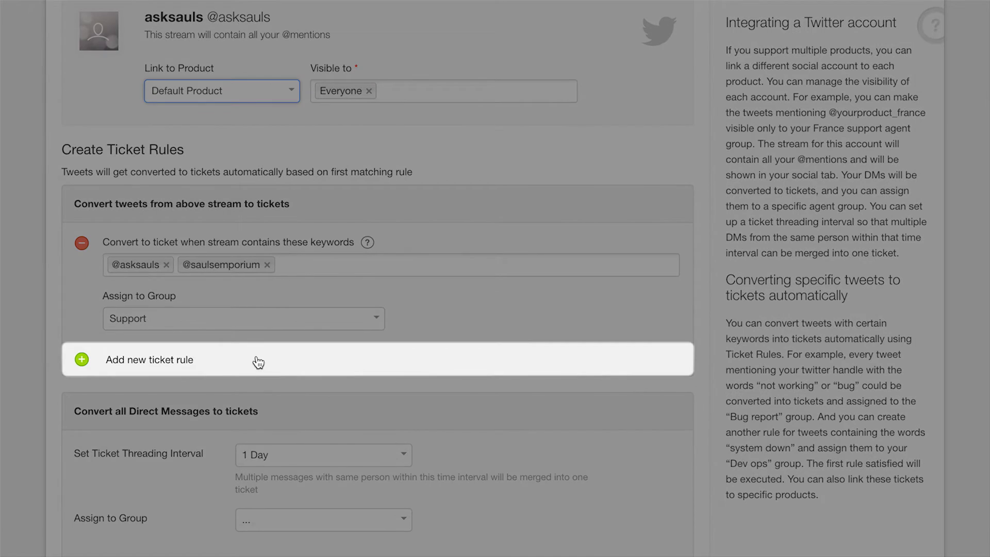
# Add a new ticket rule with keywords #support and #help, then Update the stream
pyautogui.click(258, 362)
pyautogui.click(226, 388)
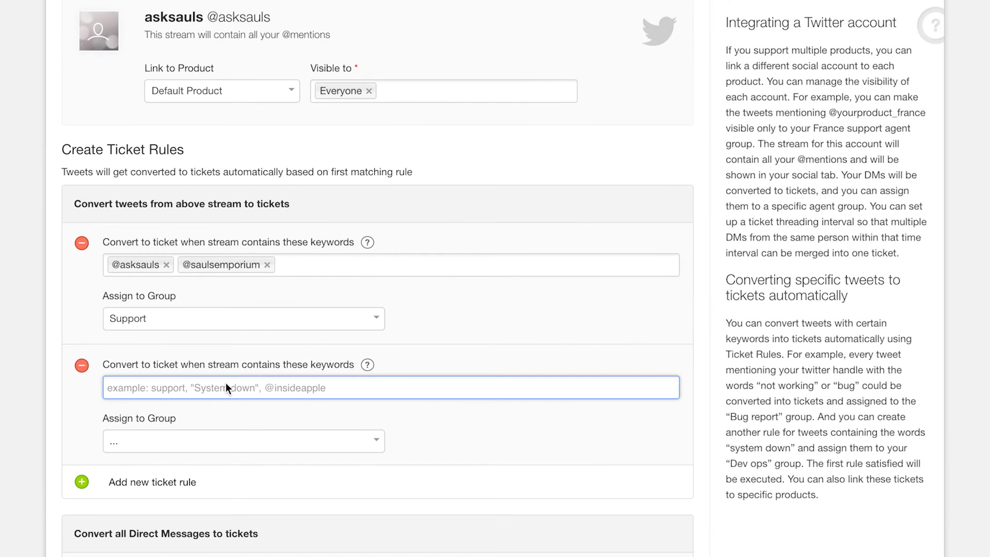
pyautogui.write('#support')
pyautogui.press('Return')
pyautogui.write('#help')
pyautogui.press('Return')
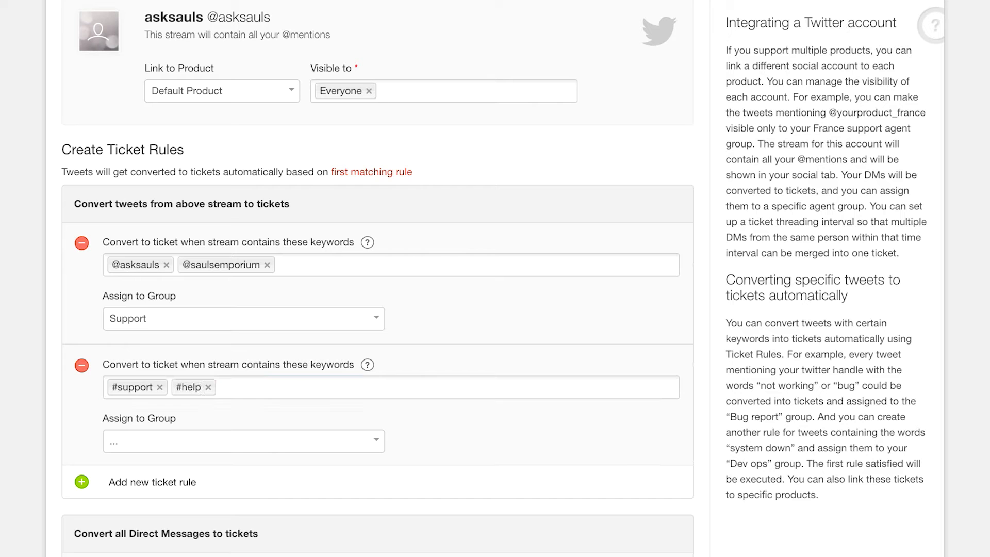
pyautogui.scroll(3, 275, 453)
pyautogui.click(679, 97)
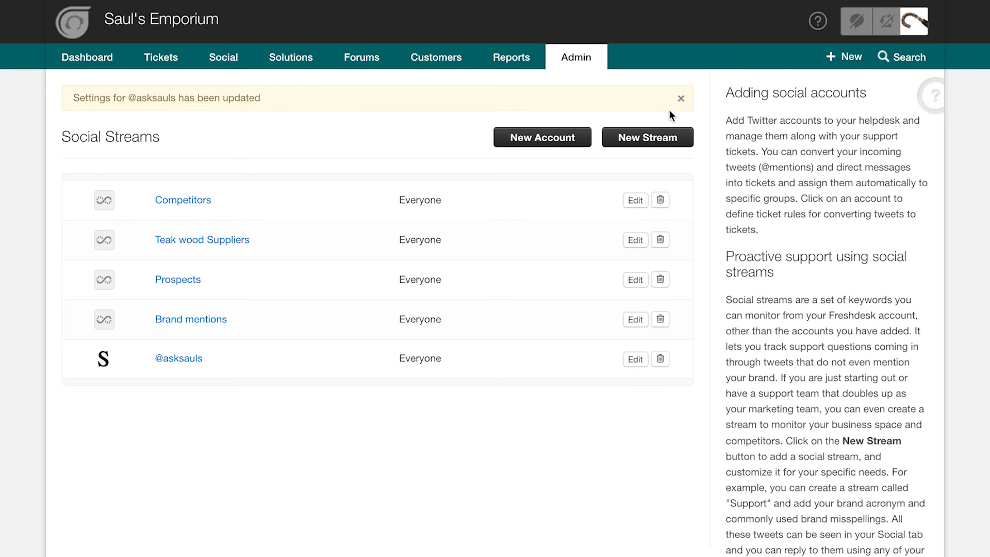
pyautogui.click(669, 142)
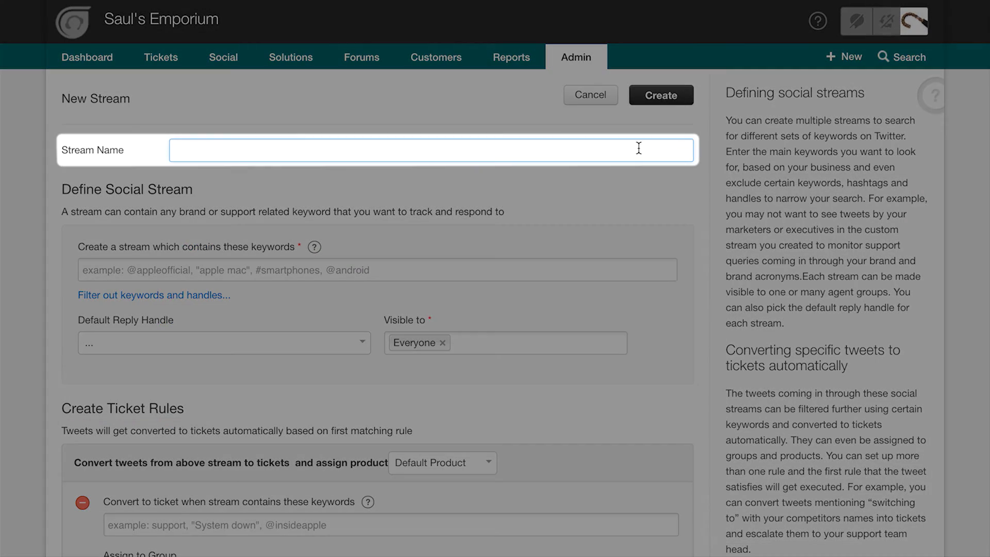
pyautogui.write('Sauls')
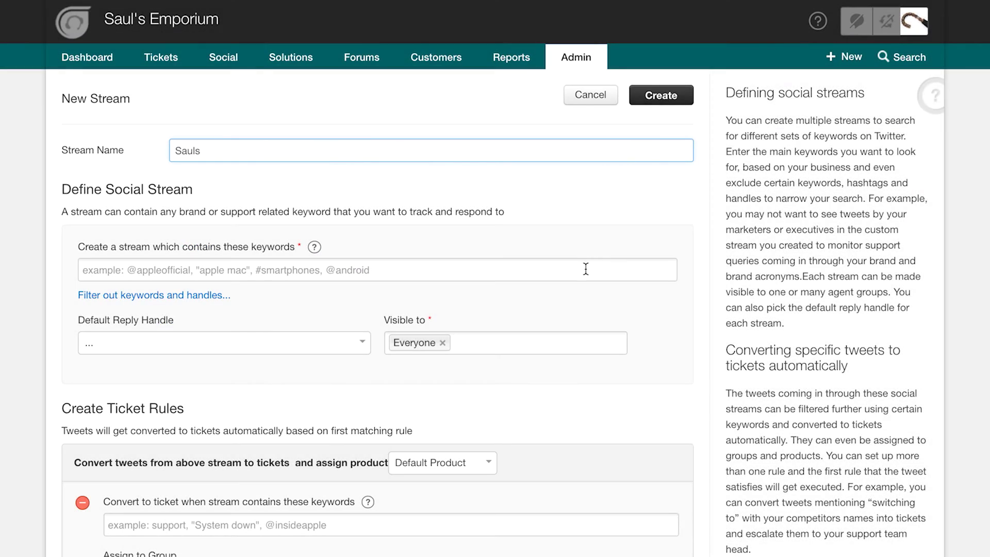
pyautogui.click(586, 269)
pyautogui.write('@asksauls')
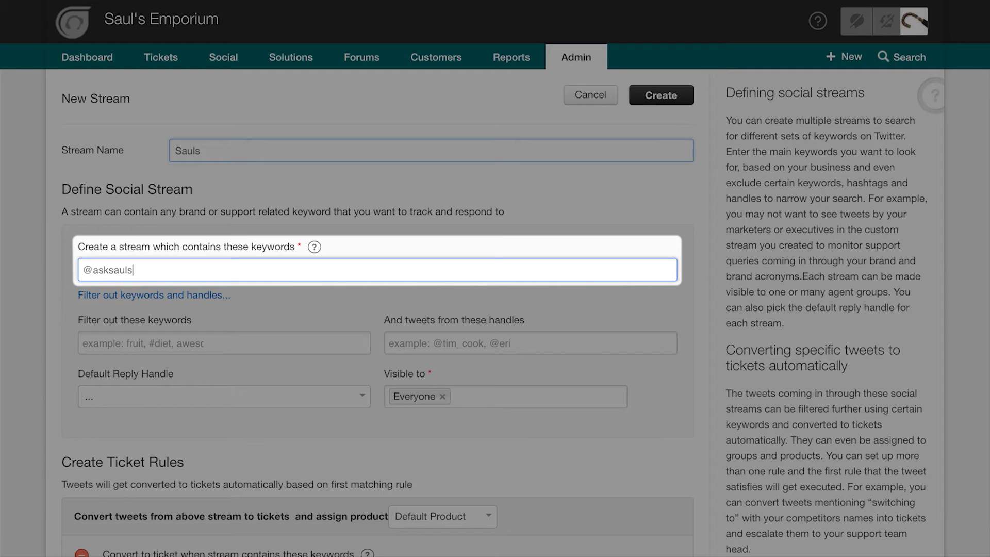
pyautogui.press('Return')
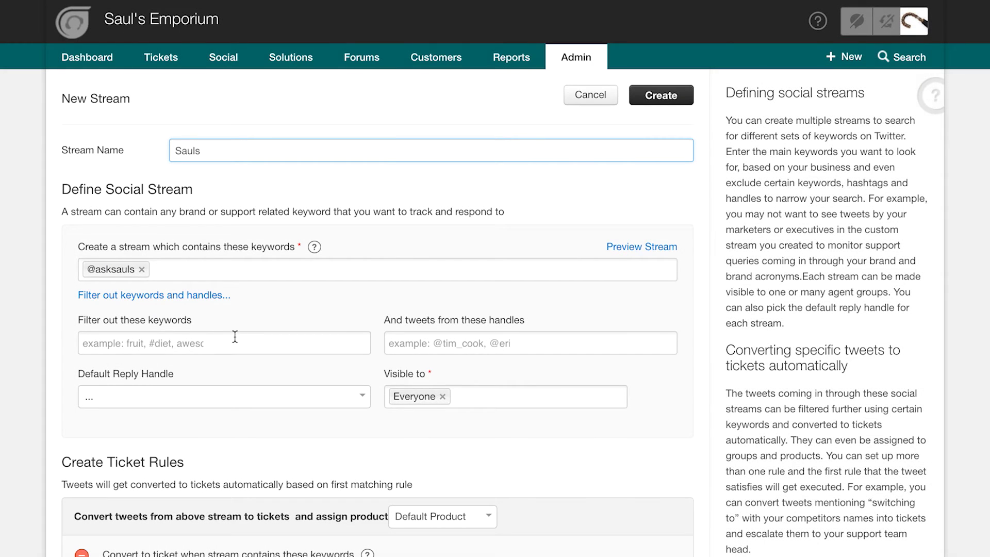
pyautogui.click(235, 337)
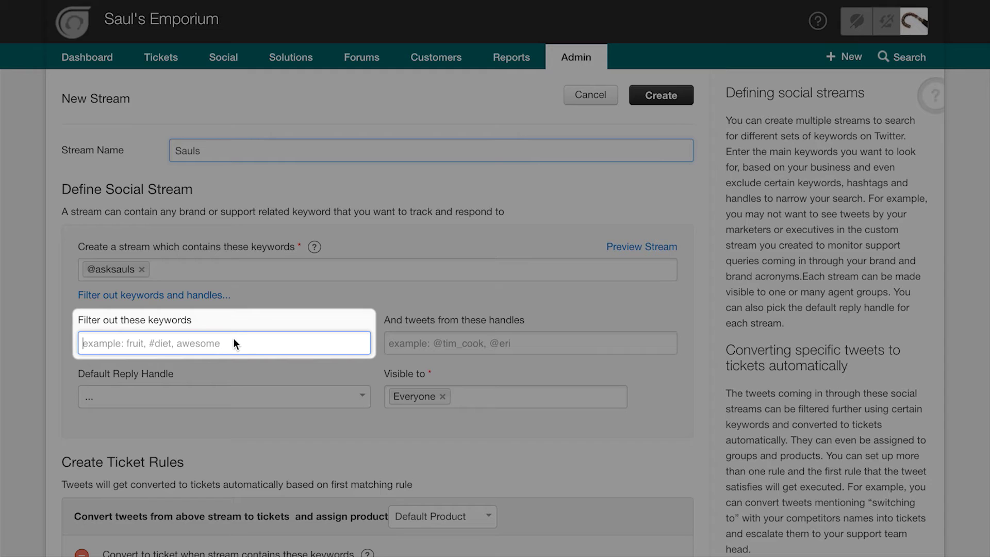
pyautogui.write('Thank')
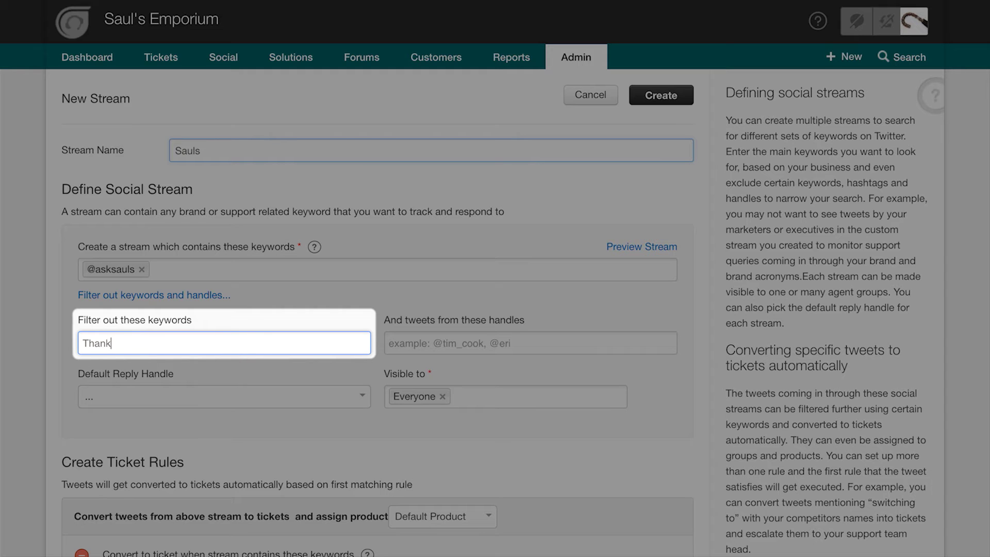
pyautogui.write('you')
pyautogui.press('Return')
pyautogui.write('Thanks')
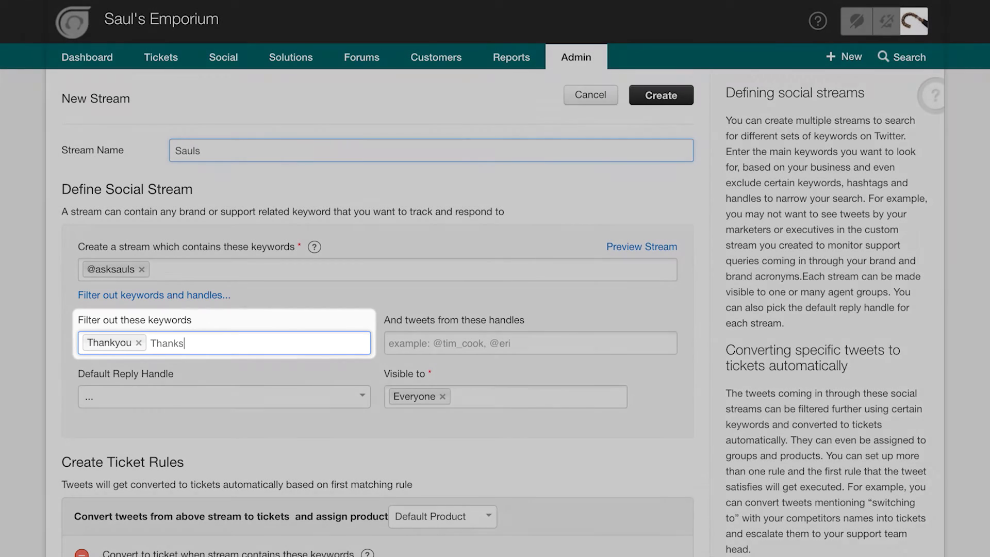
pyautogui.press('Return')
pyautogui.click(455, 342)
pyautogui.write('@sauls')
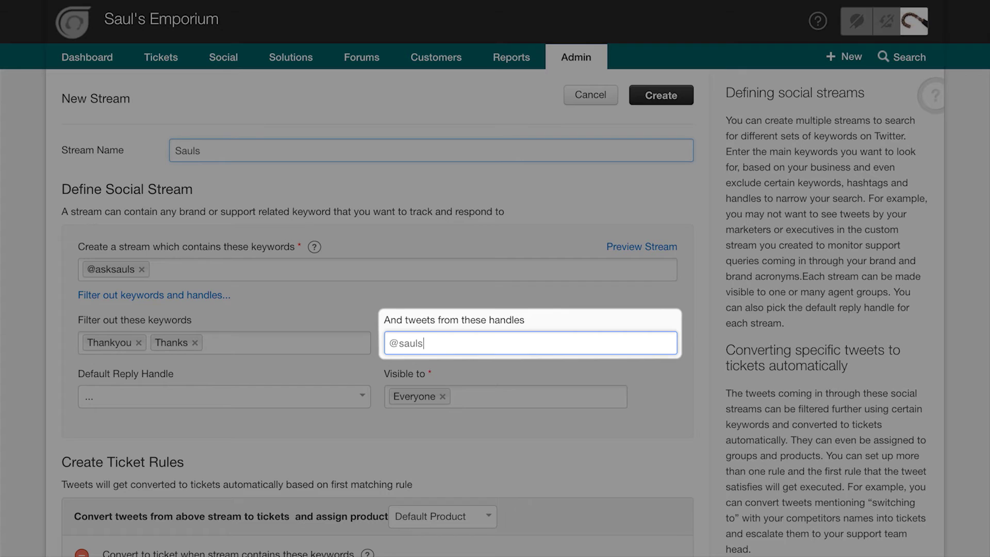
pyautogui.write('support')
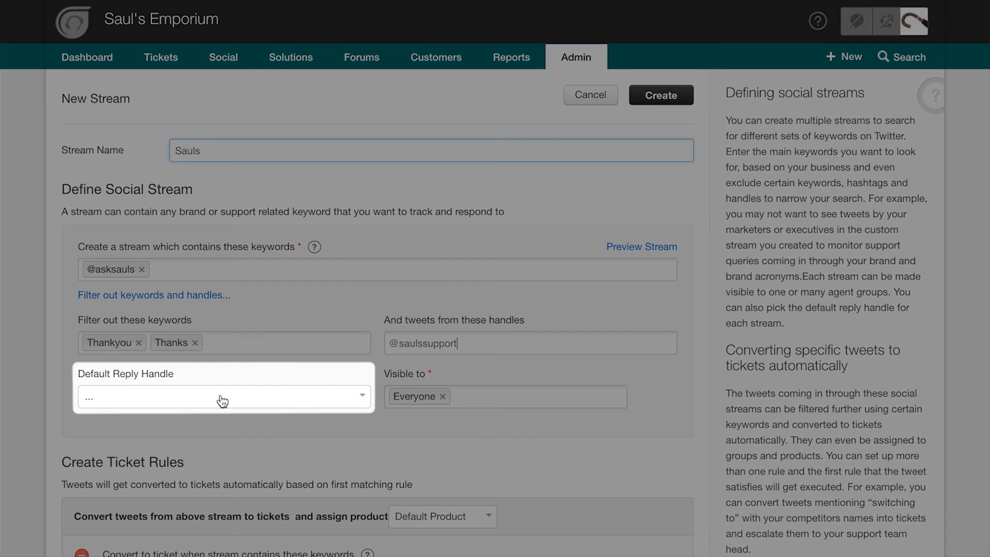
pyautogui.click(221, 397)
pyautogui.click(224, 437)
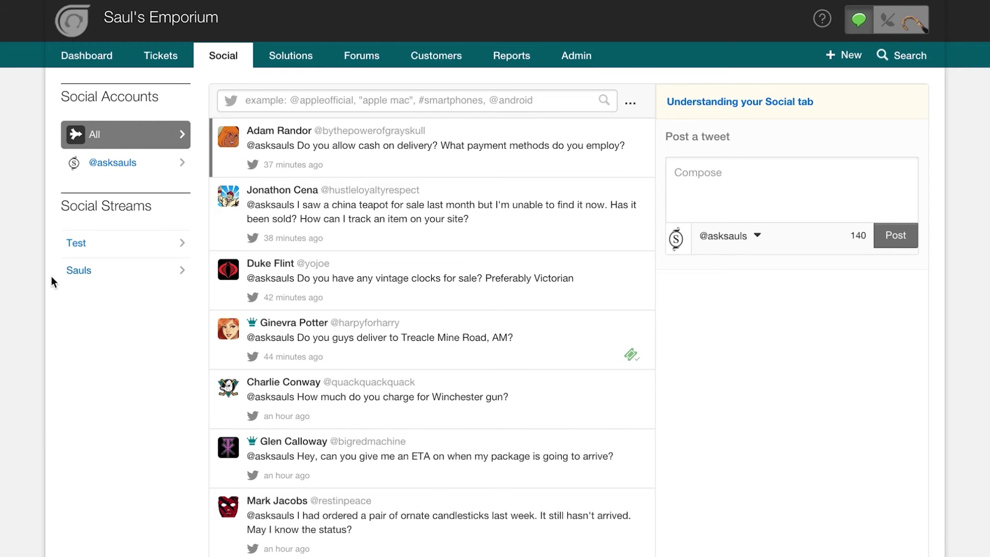
# Look over the incoming tweets in the Social tab, with the Sauls stream listed
pyautogui.moveTo(536, 147)
pyautogui.click(531, 169)
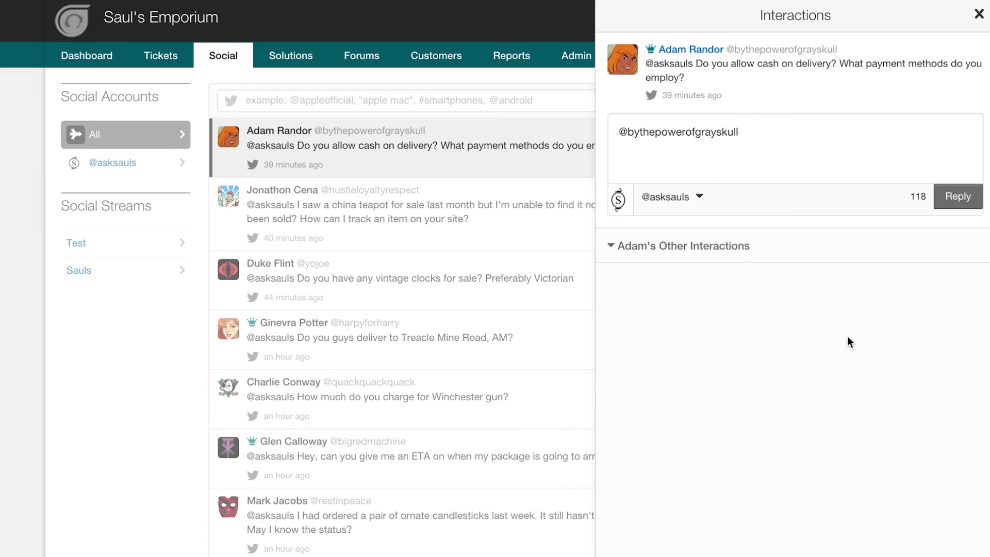
pyautogui.click(707, 252)
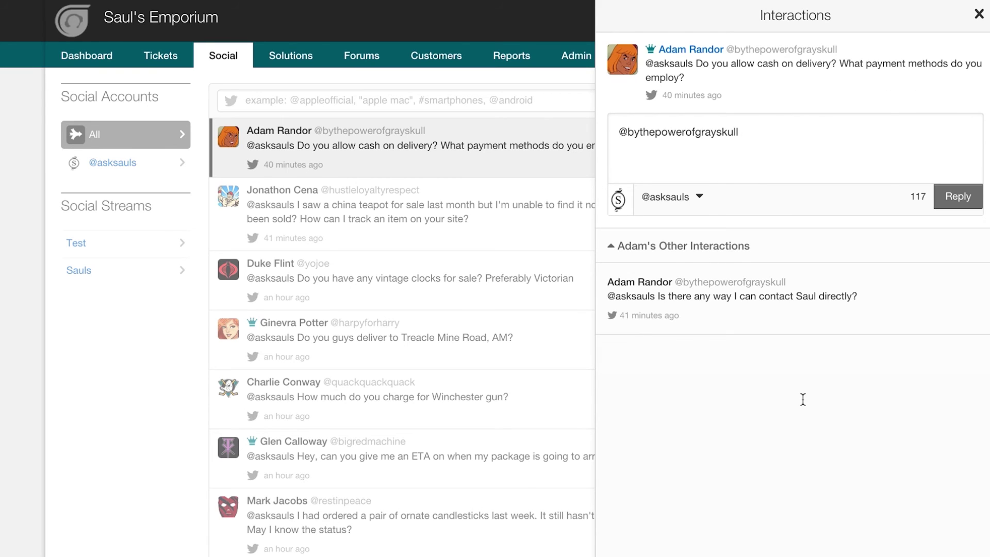